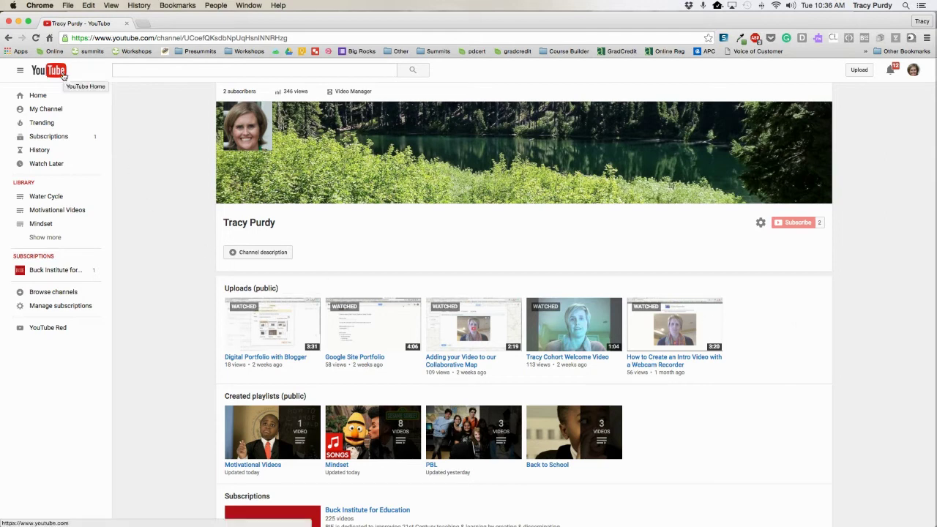
- Search YouTube for 'water cycle'
left_click(914, 71)
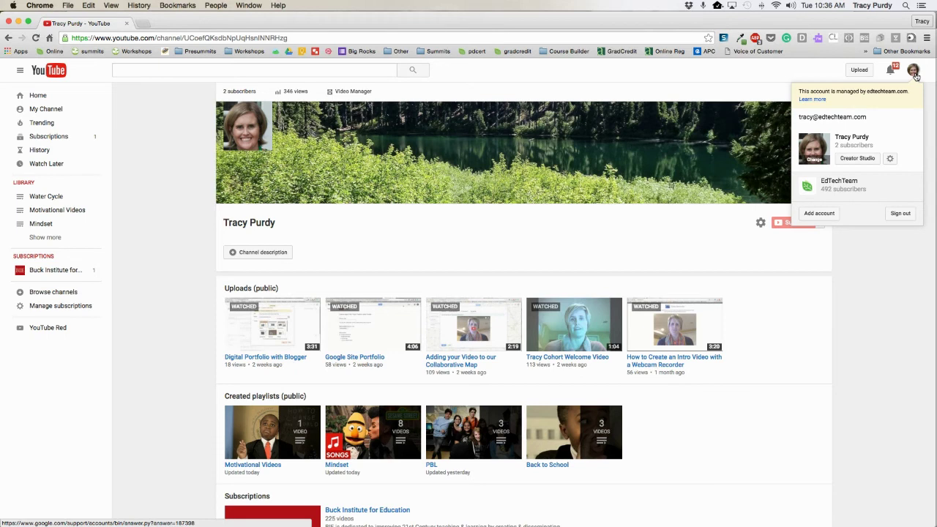
left_click(914, 71)
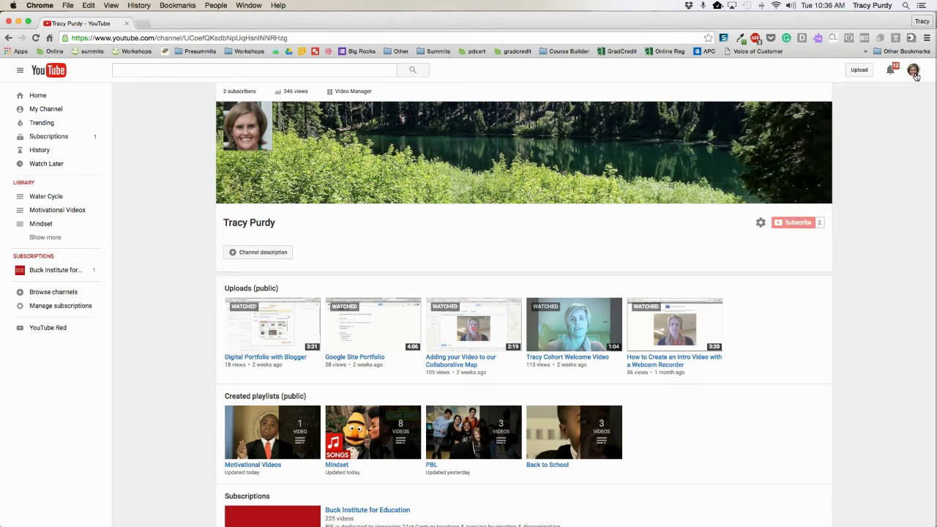
left_click(277, 71)
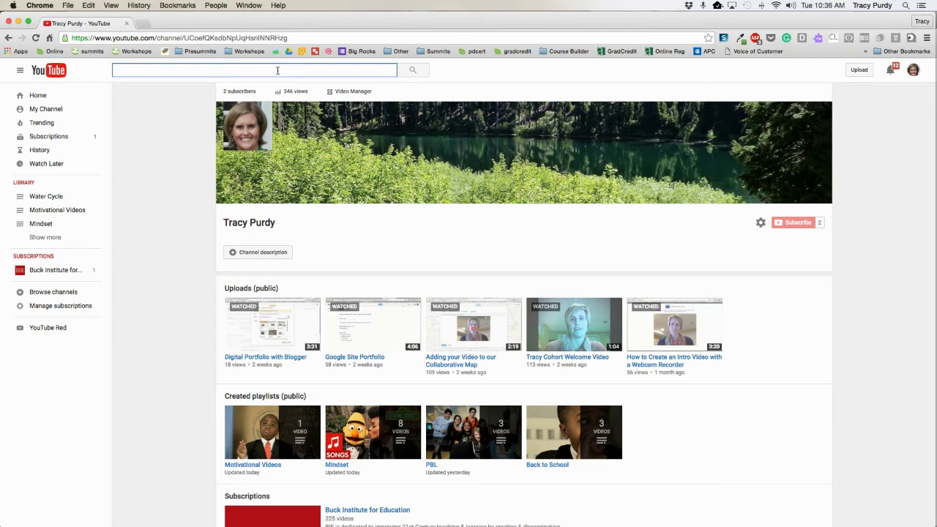
type("water cycle")
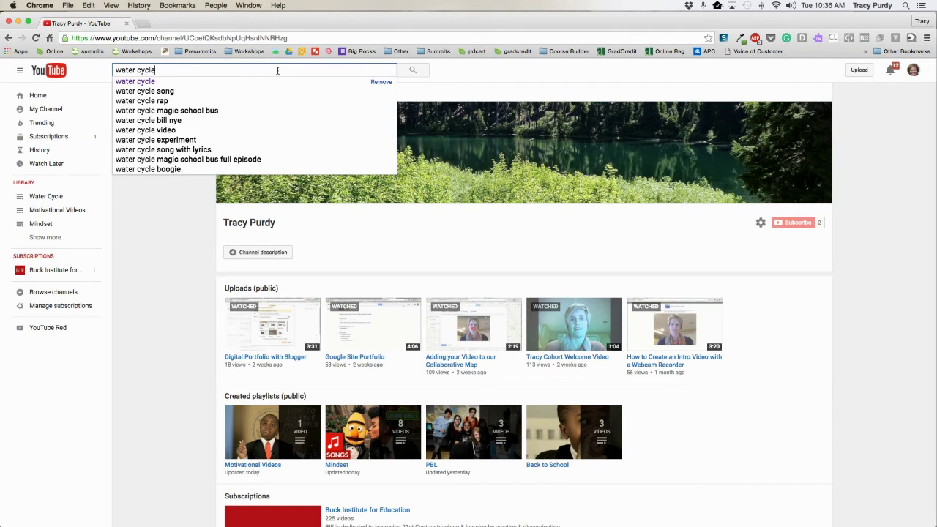
key("Return")
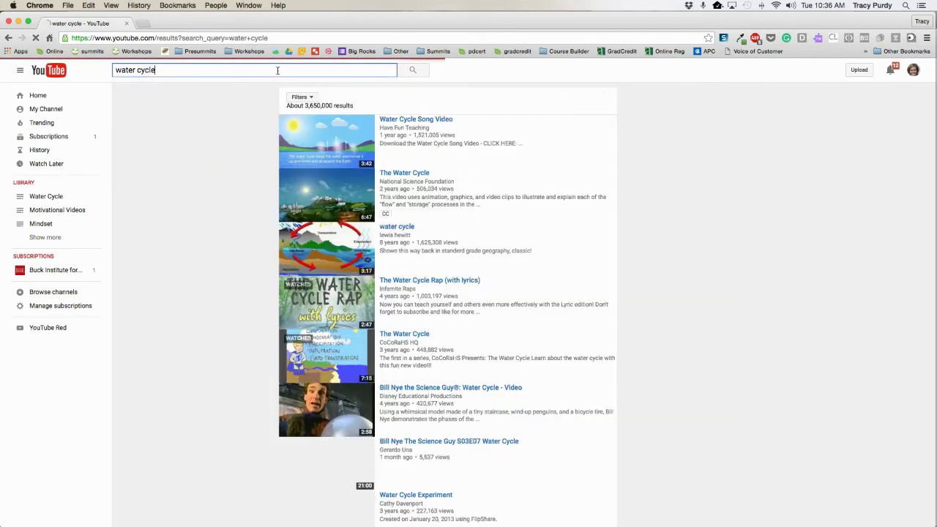
- Open The Water Cycle Rap (with lyrics) from the results and pause it
left_click(344, 318)
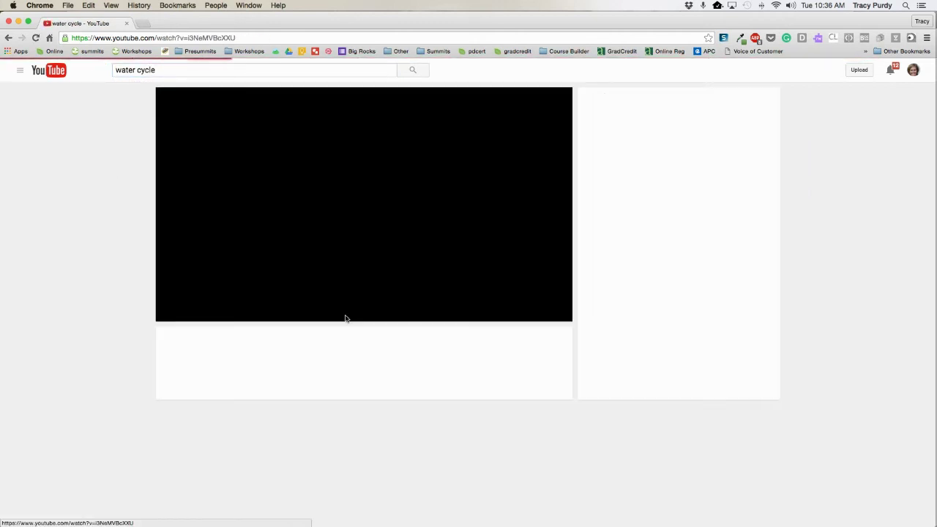
left_click(174, 313)
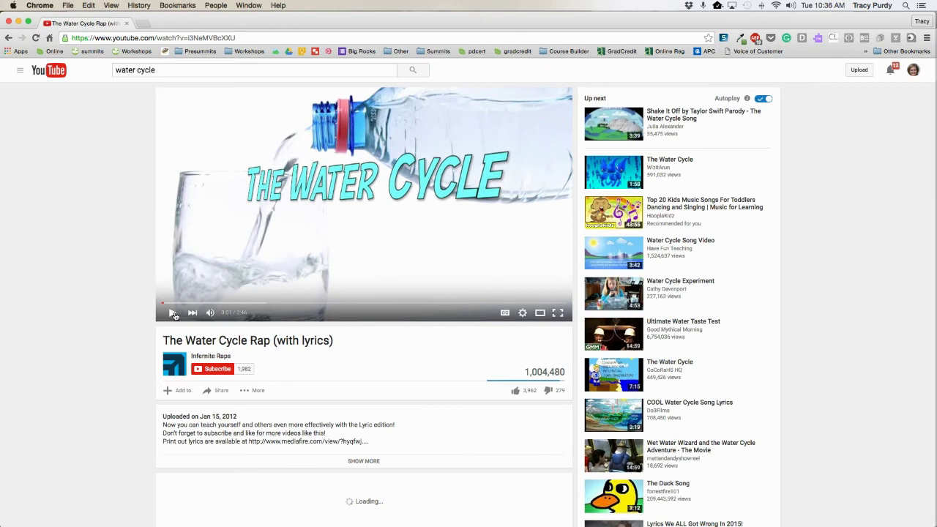
scroll(119, 317, "down", 1)
scroll(118, 316, "down", 1)
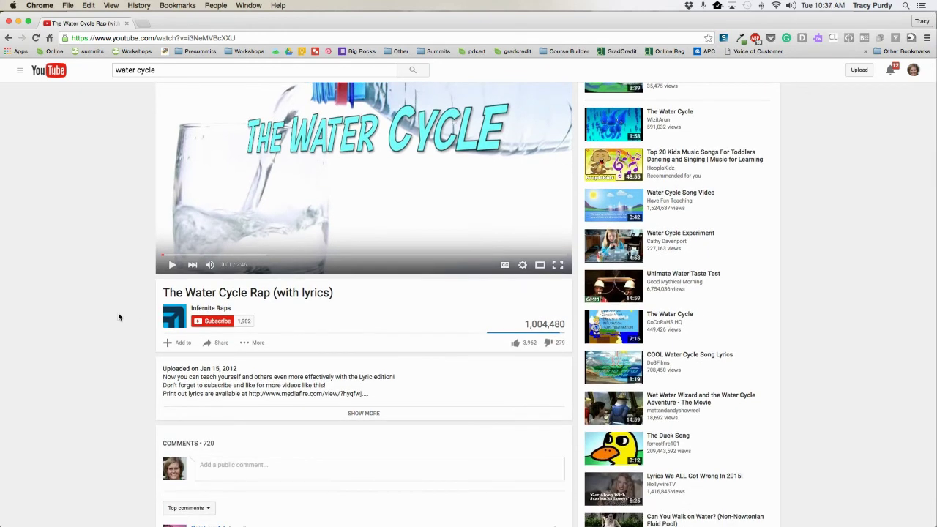
scroll(119, 316, "down", 1)
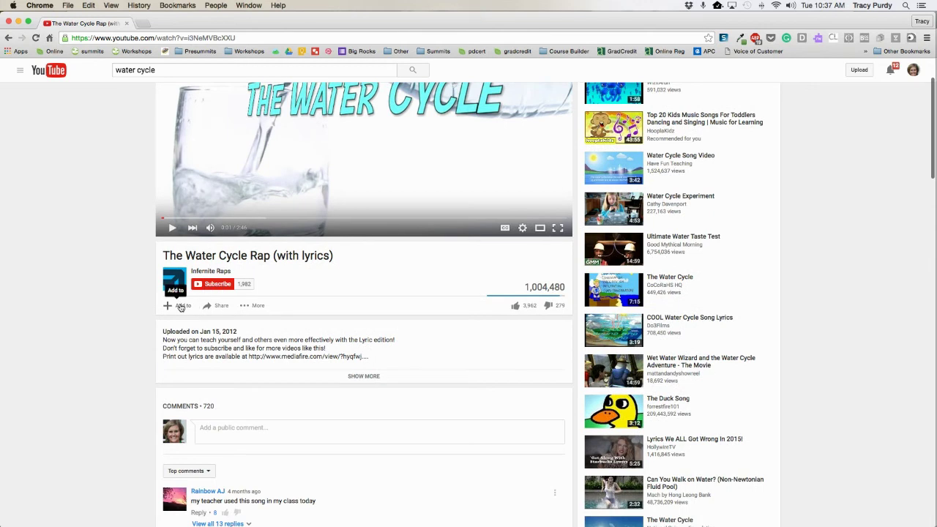
- Save The Water Cycle Rap to a new Public playlist named 'Water Cycle'
left_click(181, 306)
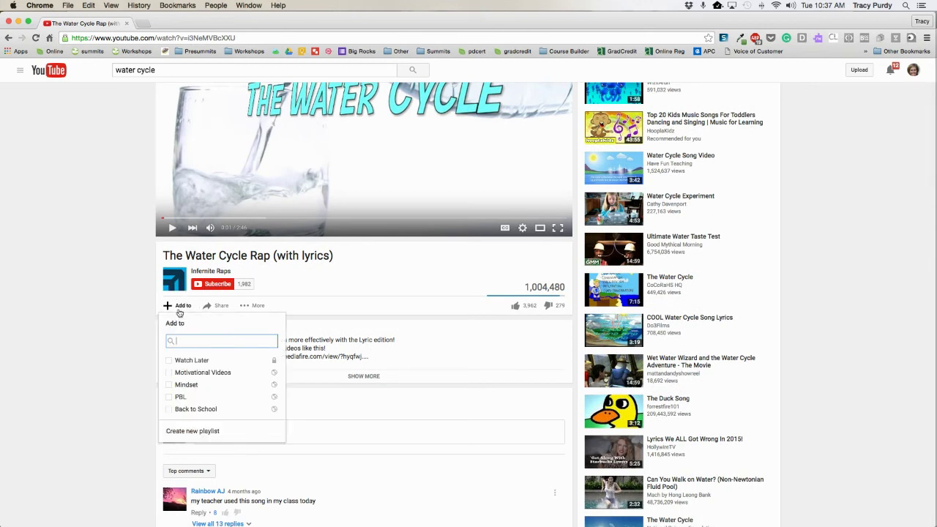
left_click(191, 431)
type("Water cycle")
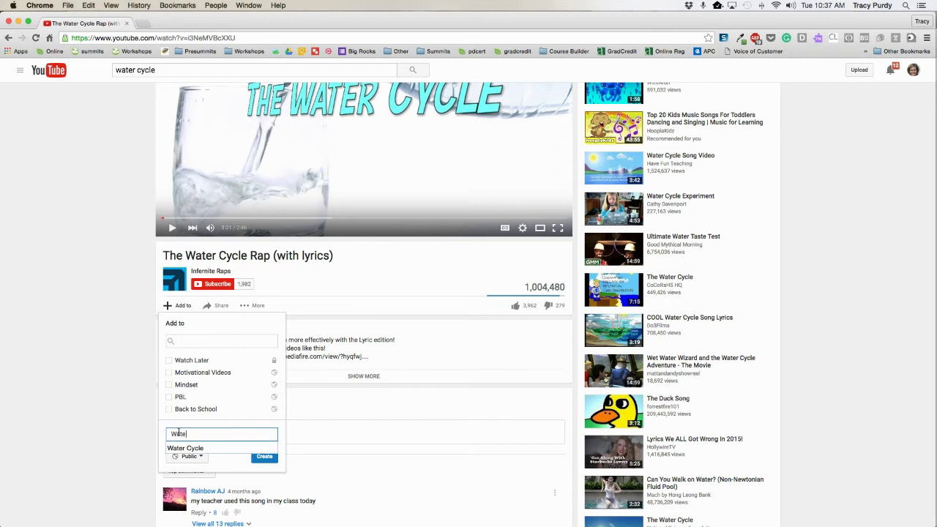
left_click(203, 448)
scroll(358, 462, "down", 1)
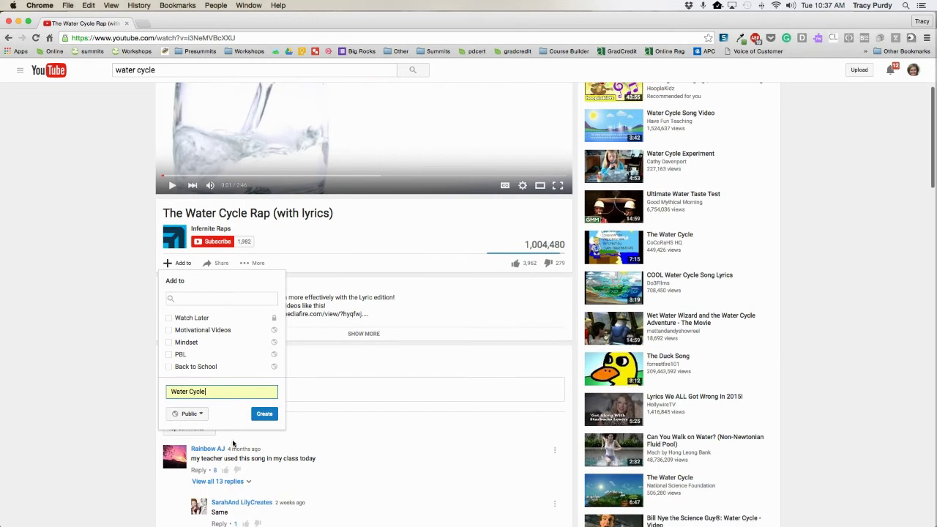
left_click(203, 414)
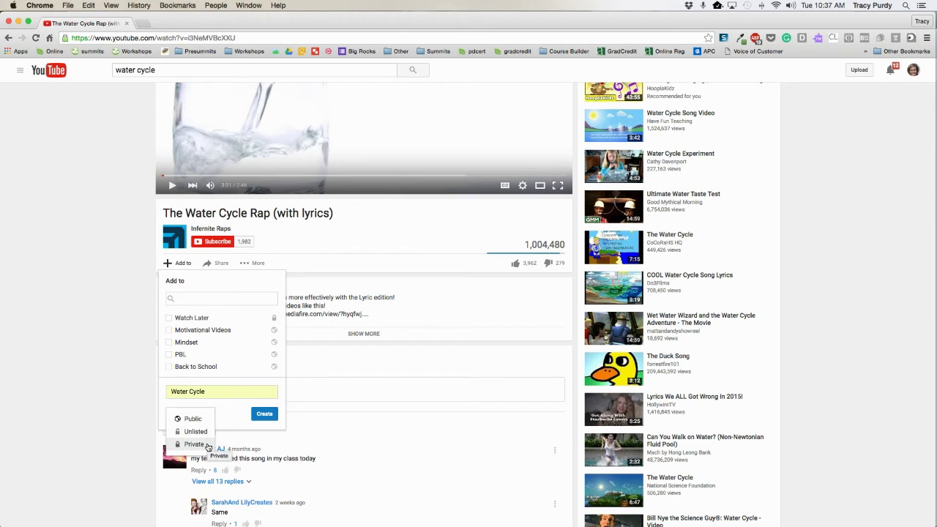
left_click(204, 421)
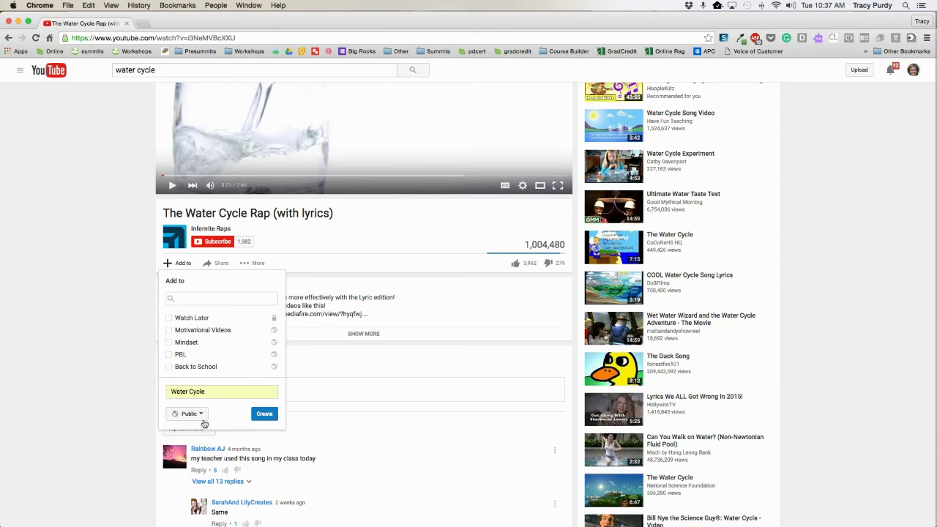
left_click(265, 415)
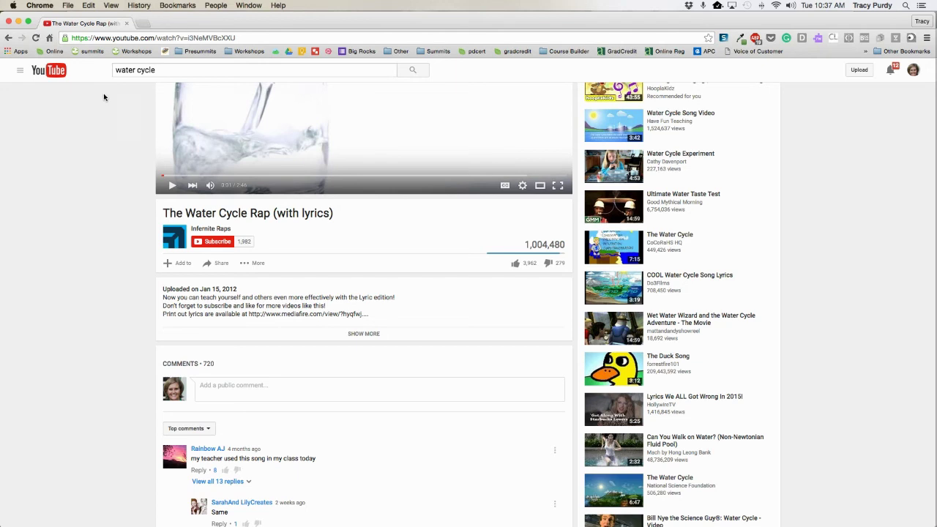
- Open The Water Cycle video from the suggestions and pause it
scroll(491, 221, "up", 4)
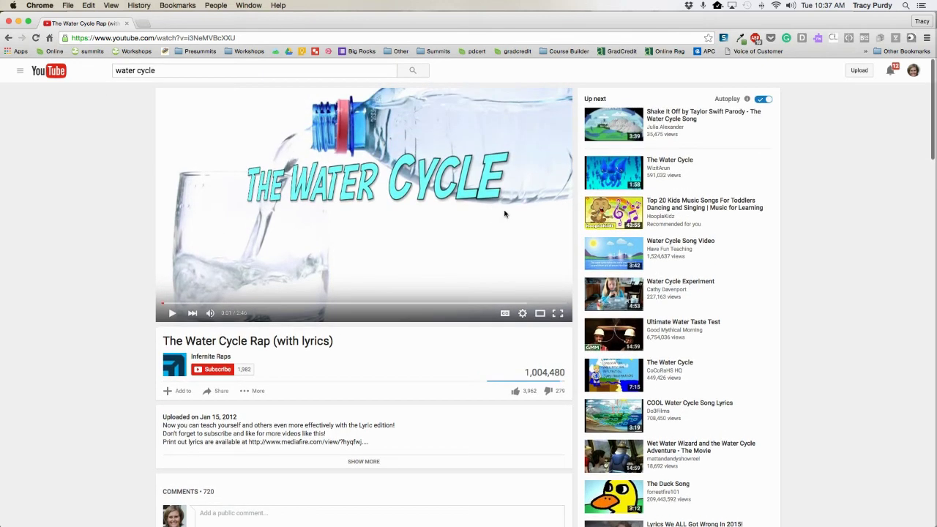
left_click(612, 171)
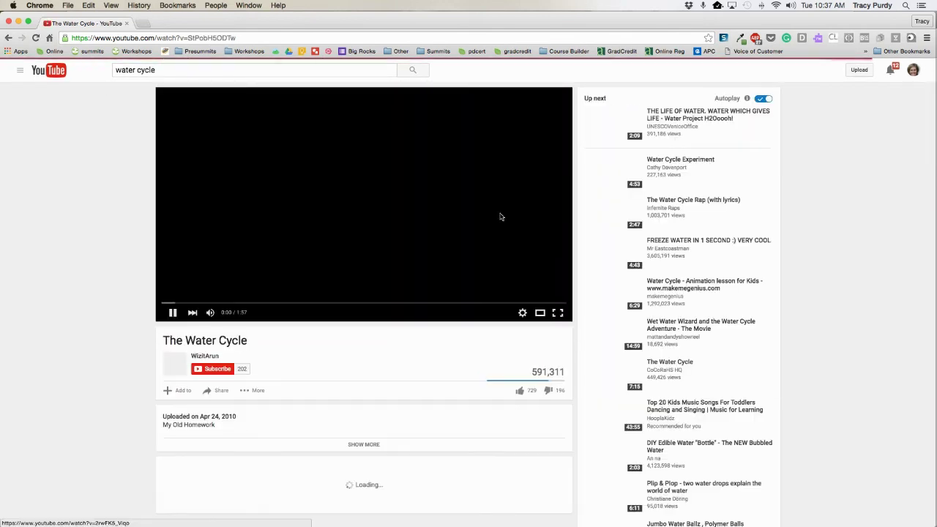
left_click(173, 313)
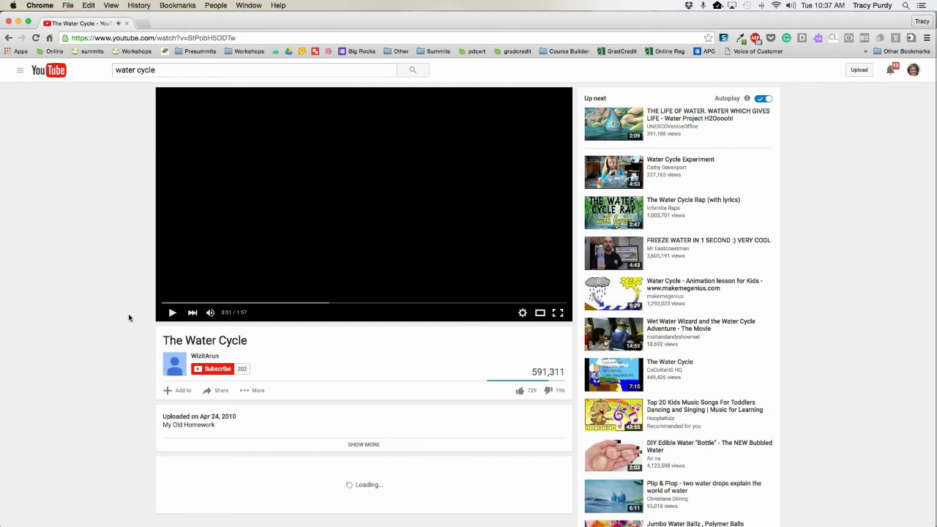
- Add The Water Cycle to the Water Cycle playlist and show the guide menu
left_click(179, 390)
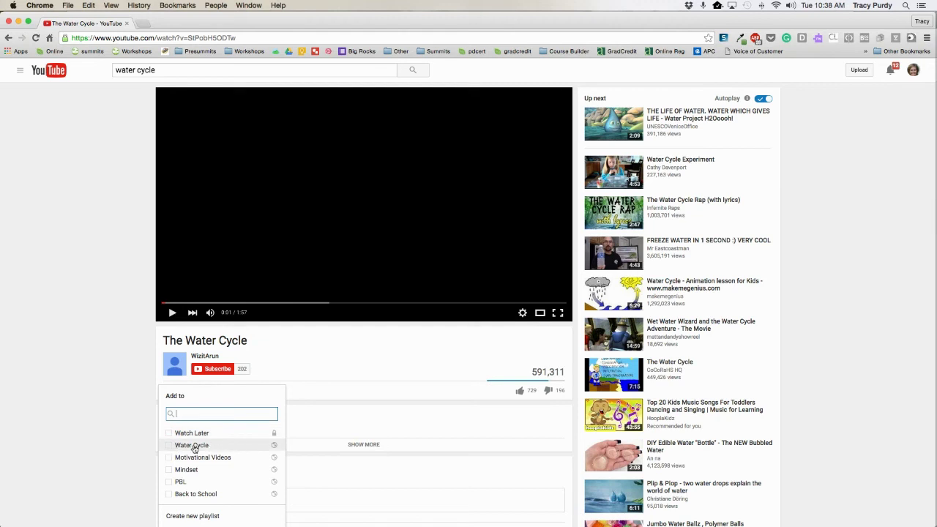
left_click(170, 446)
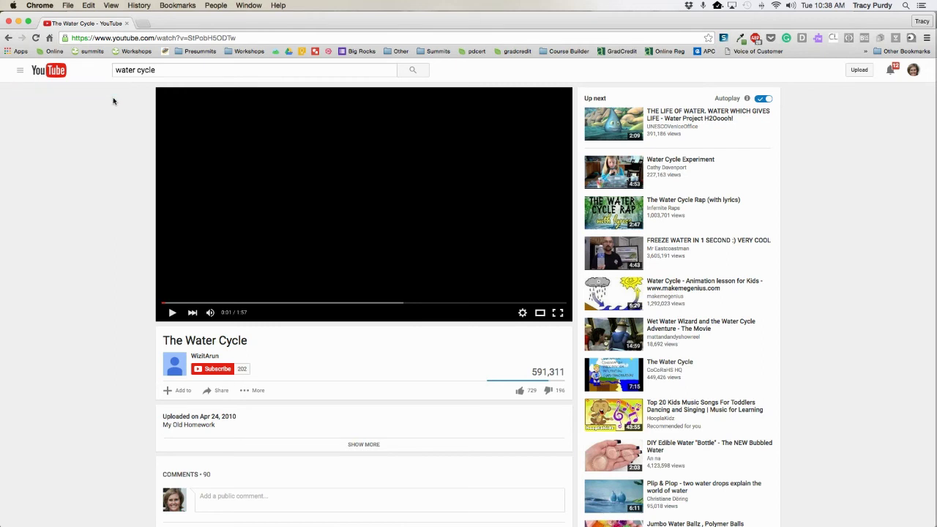
left_click(20, 71)
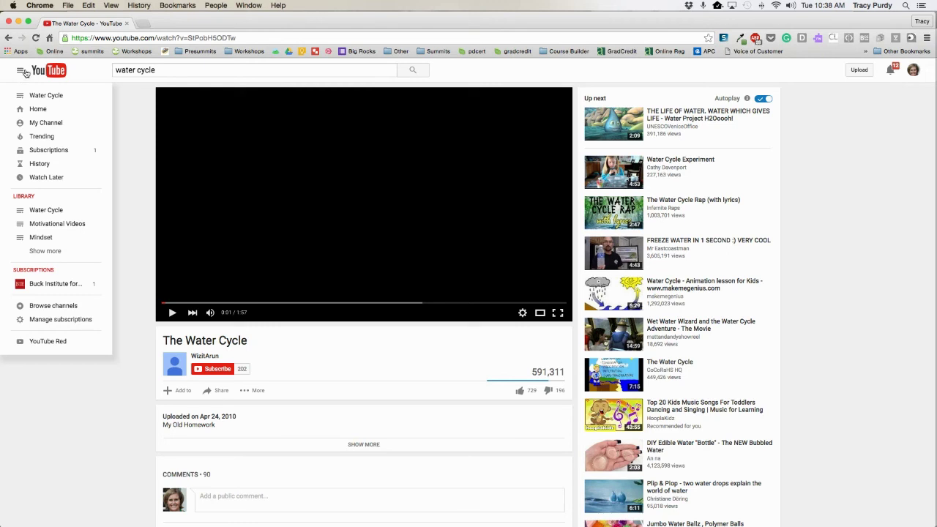
- Open the Water Cycle playlist from your channel's created playlists and test dragging a row
left_click(43, 124)
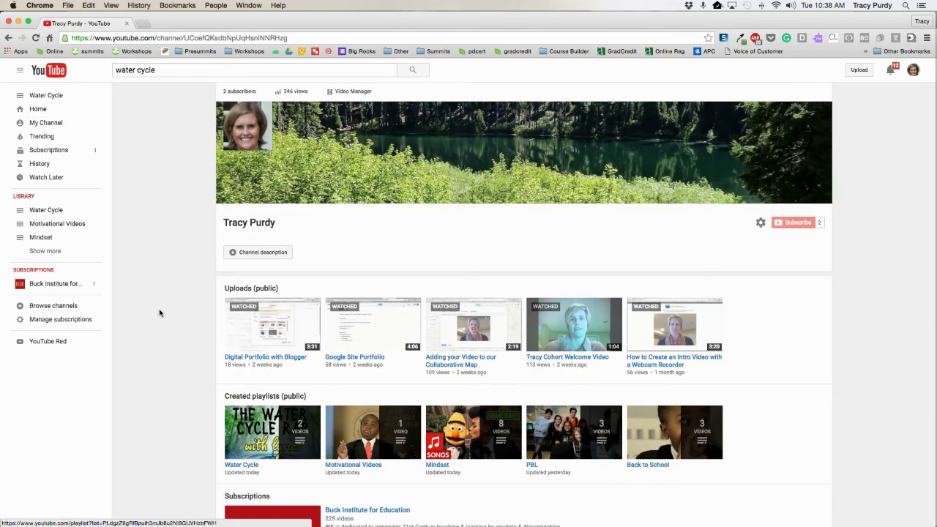
left_click(265, 399)
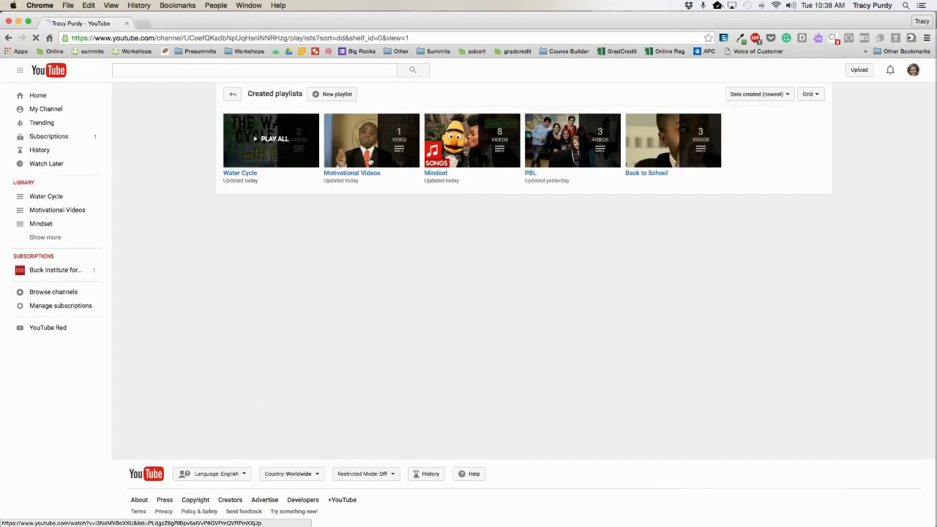
left_click(238, 174)
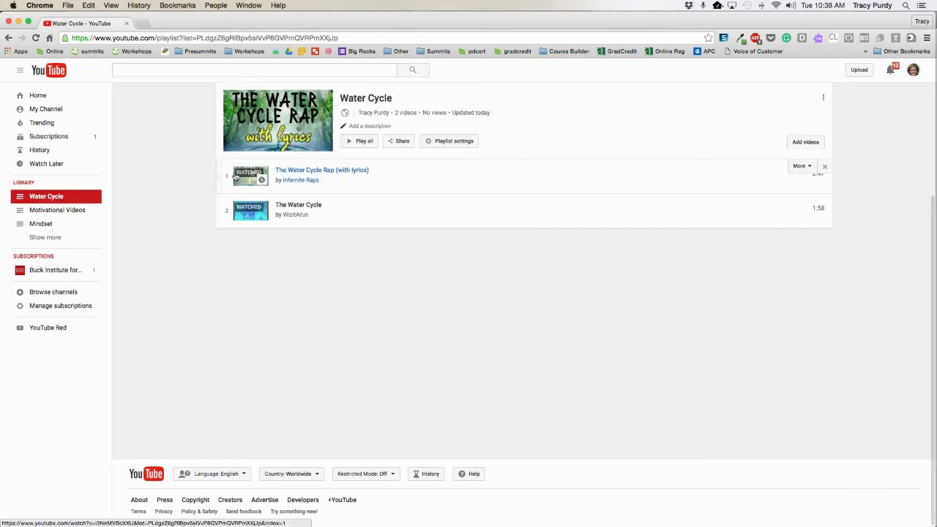
mouse_move(218, 178)
left_mouse_down()
mouse_move(218, 203)
mouse_move(218, 176)
left_mouse_up()
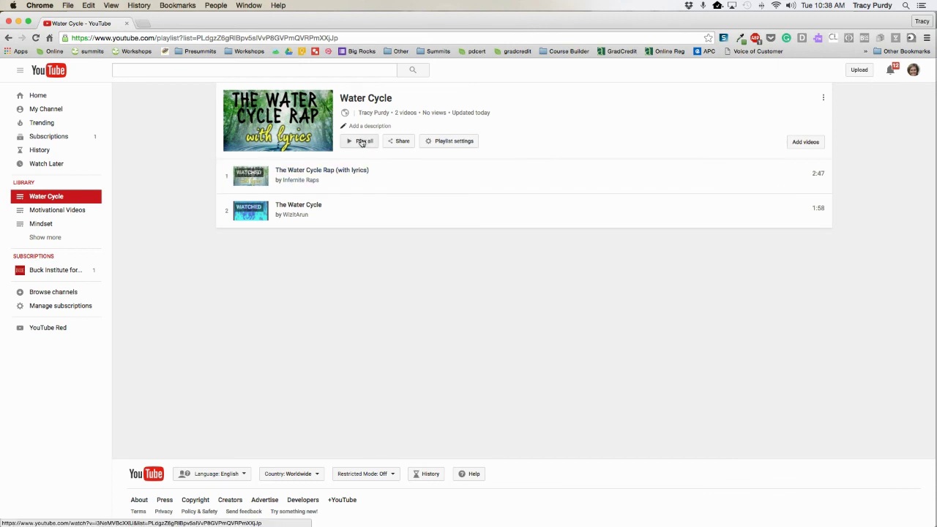
- Show the Water Cycle playlist's share link, then its settings' privacy choices
left_click(398, 142)
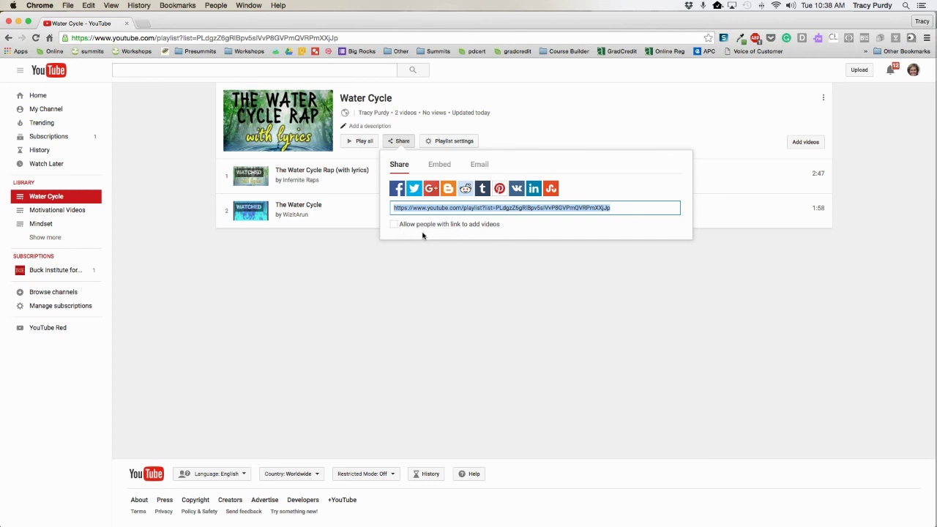
scroll(432, 157, "down", 1)
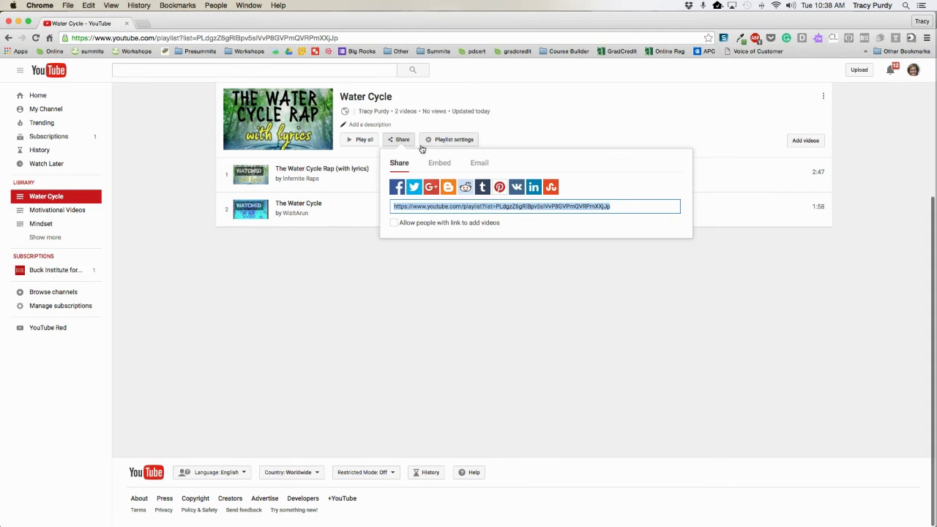
left_click(440, 140)
left_click(434, 281)
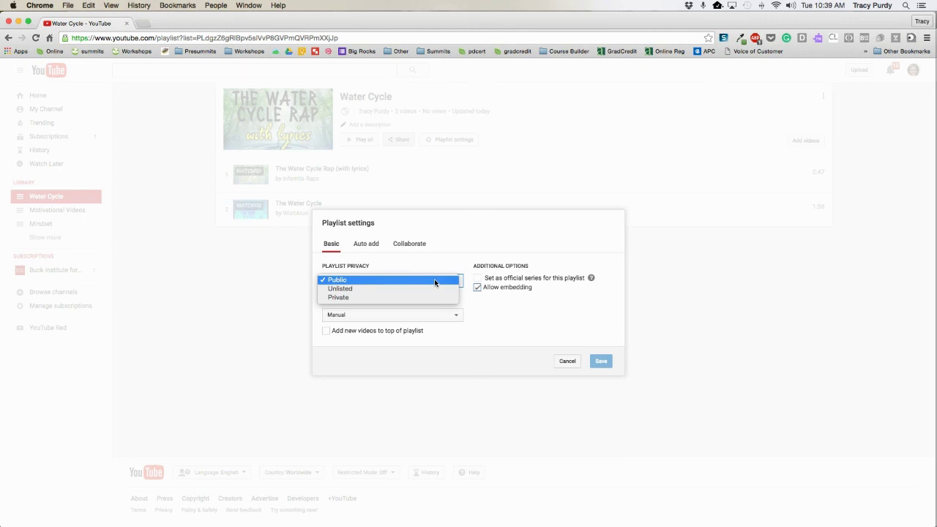
- Keep Public privacy and Manual ordering, view Auto add and Collaborate, then cancel
left_click(434, 280)
left_click(454, 316)
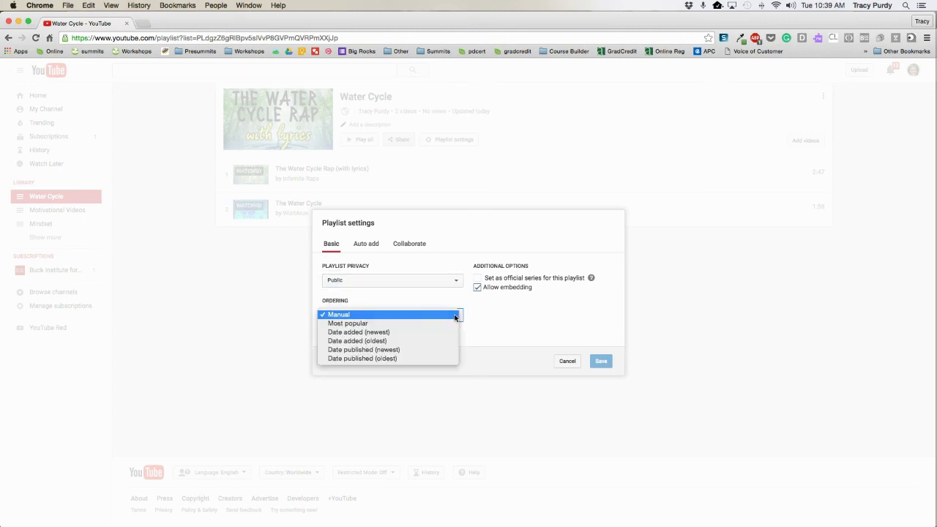
left_click(453, 316)
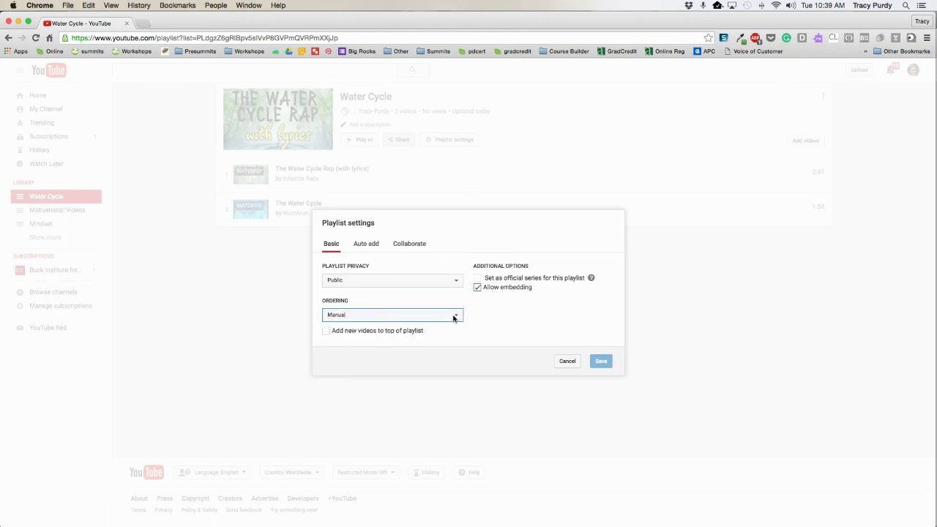
left_click(363, 244)
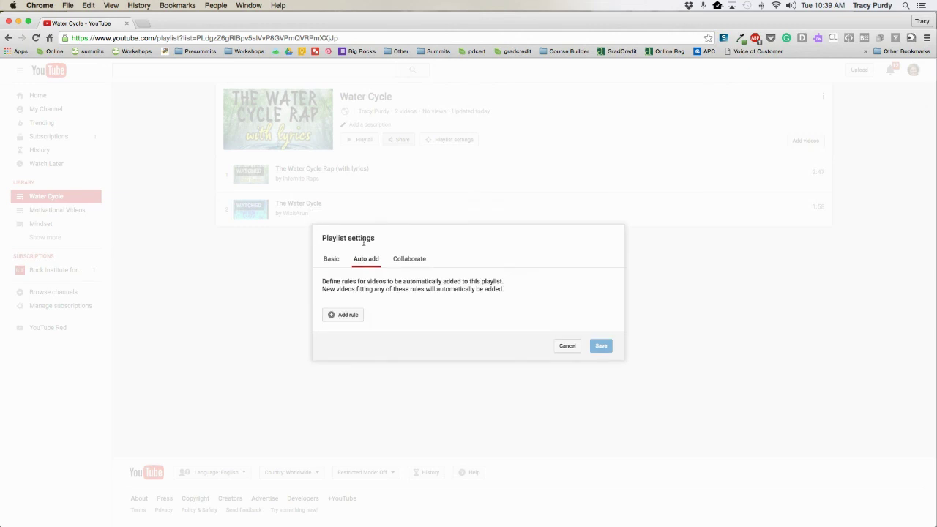
left_click(409, 260)
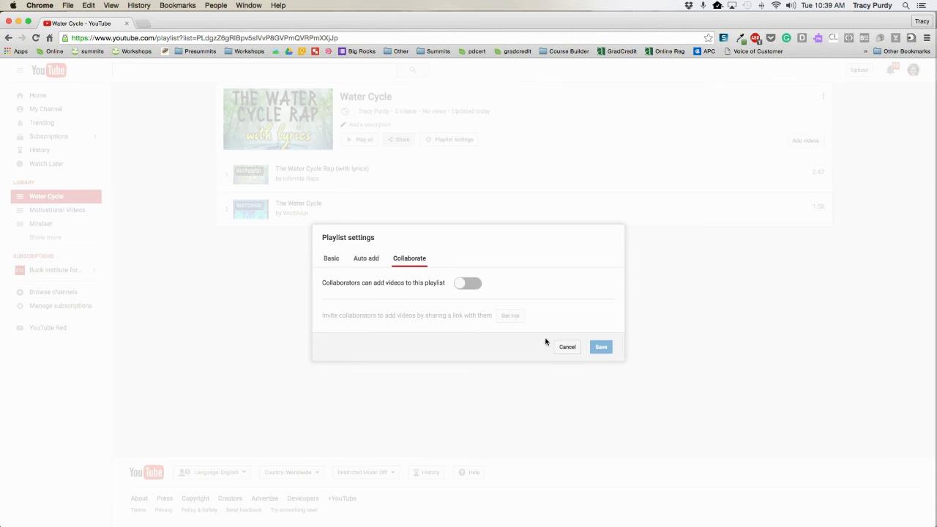
left_click(567, 347)
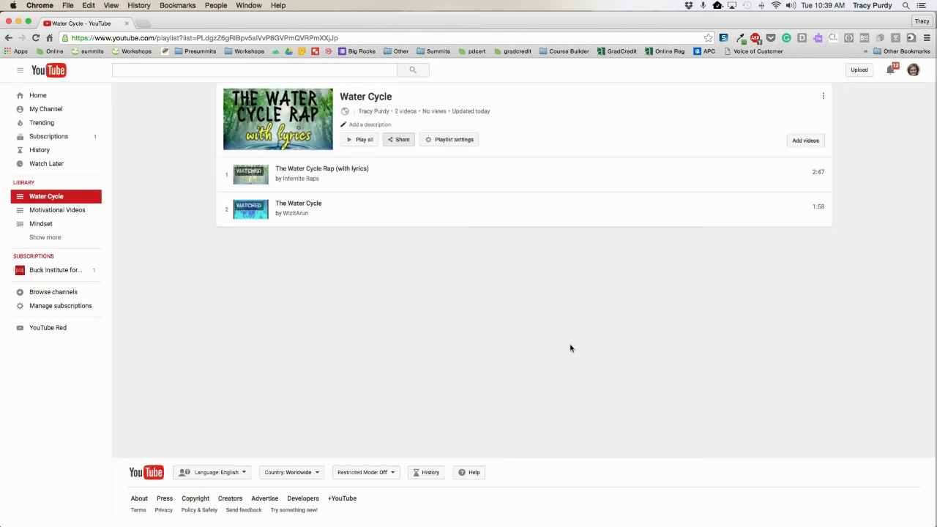
- Search 'water cycle' in Add videos and add Water Cycle Song Video to the playlist
left_click(824, 98)
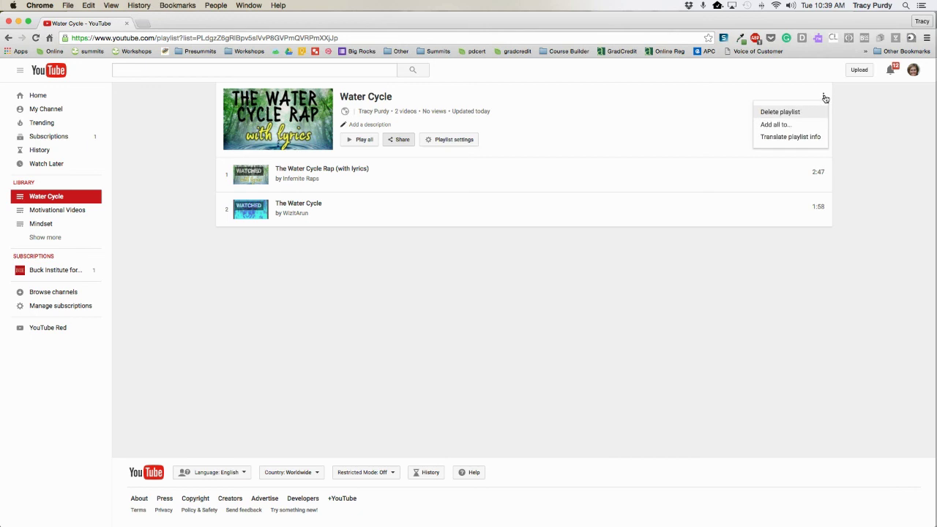
left_click(823, 96)
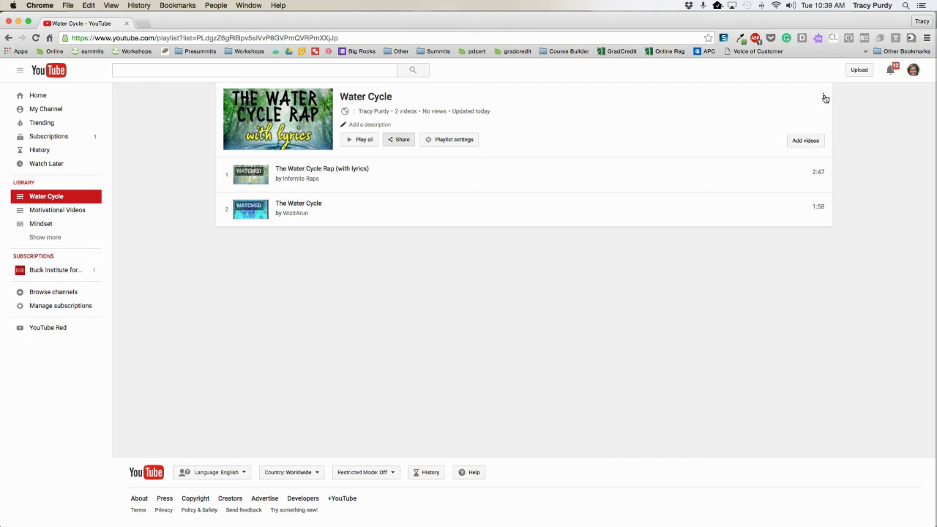
left_click(806, 141)
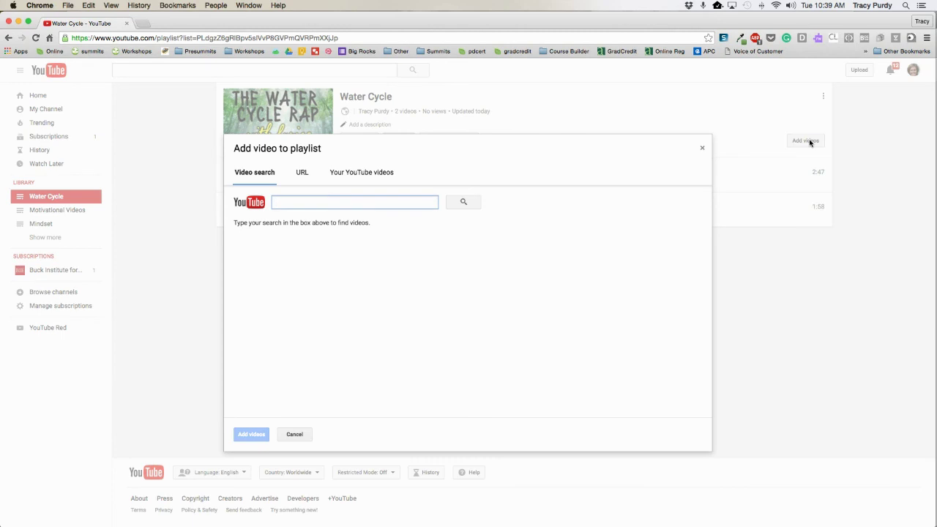
type("water cycle")
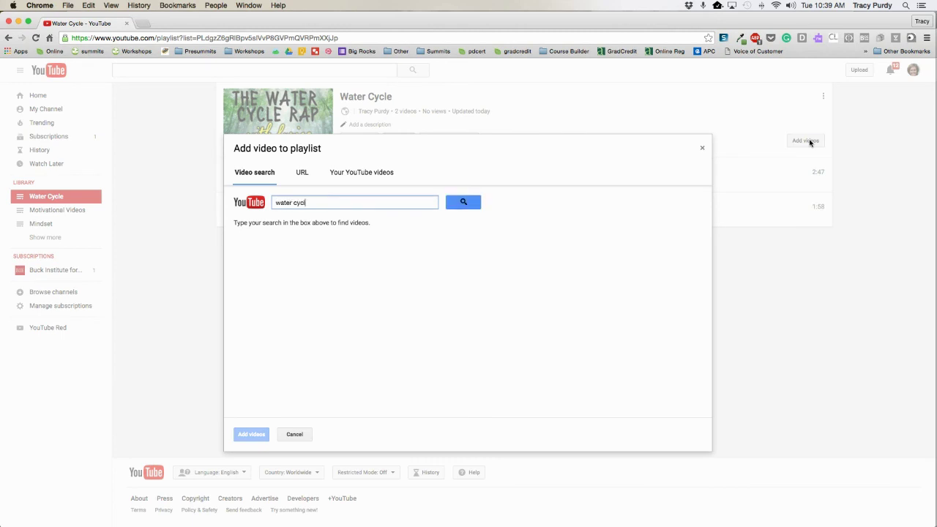
key("Return")
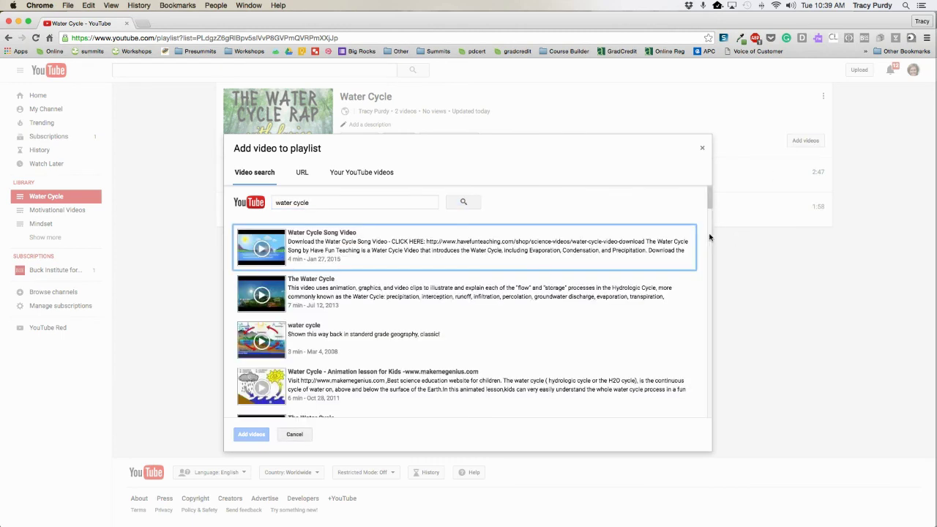
left_click(279, 251)
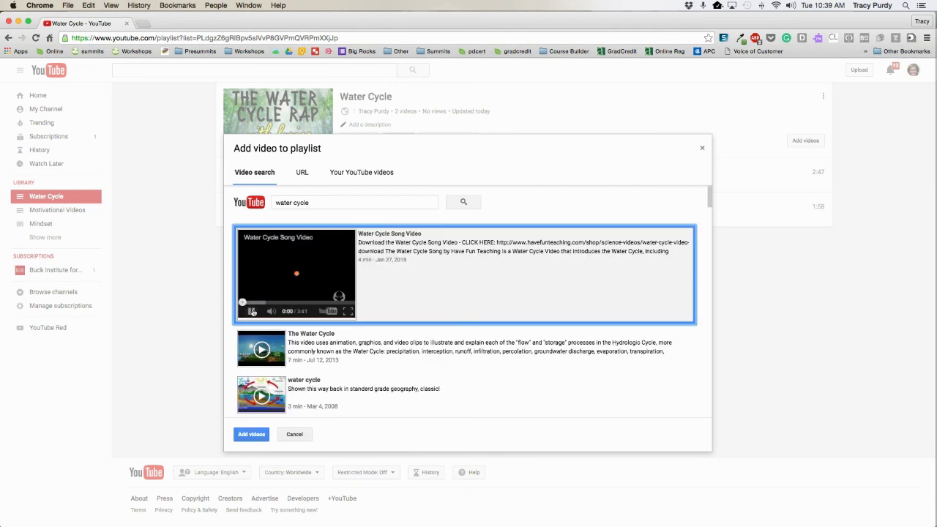
left_click(251, 434)
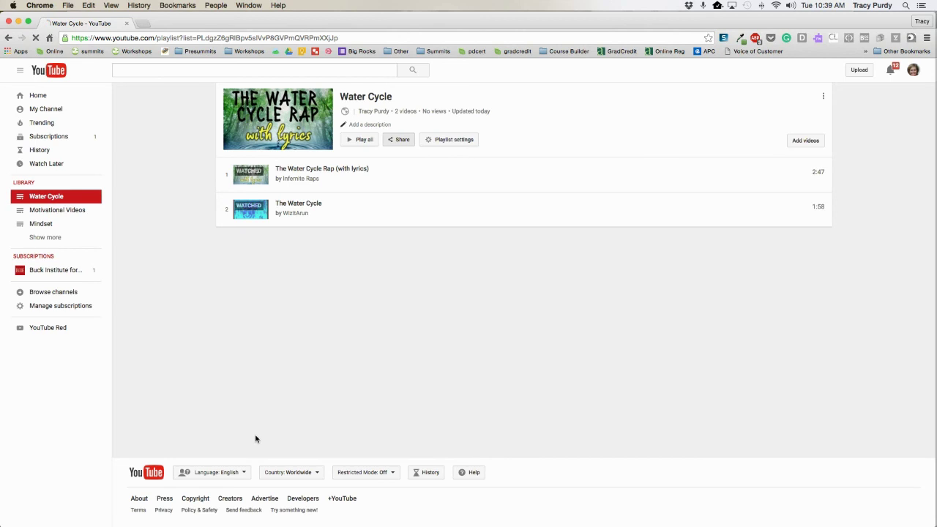